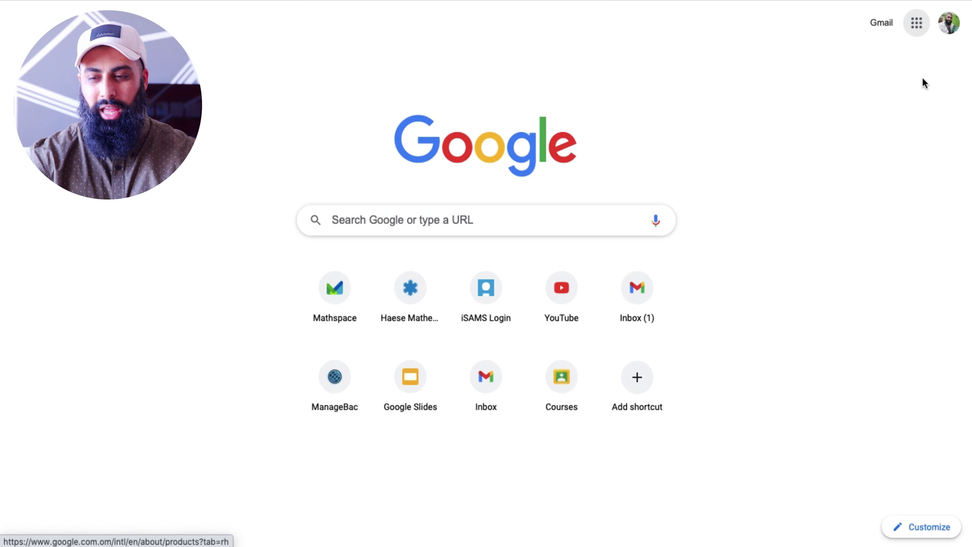
Launch Meet from the Google apps menu and start a meeting nicknamed 'tips'
click(919, 30)
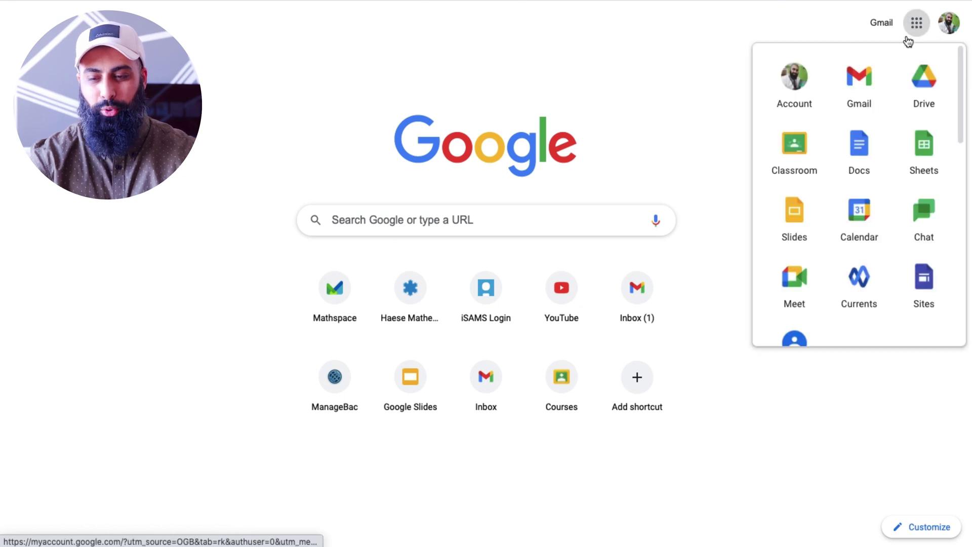
scroll(826, 196, down, 3)
click(810, 184)
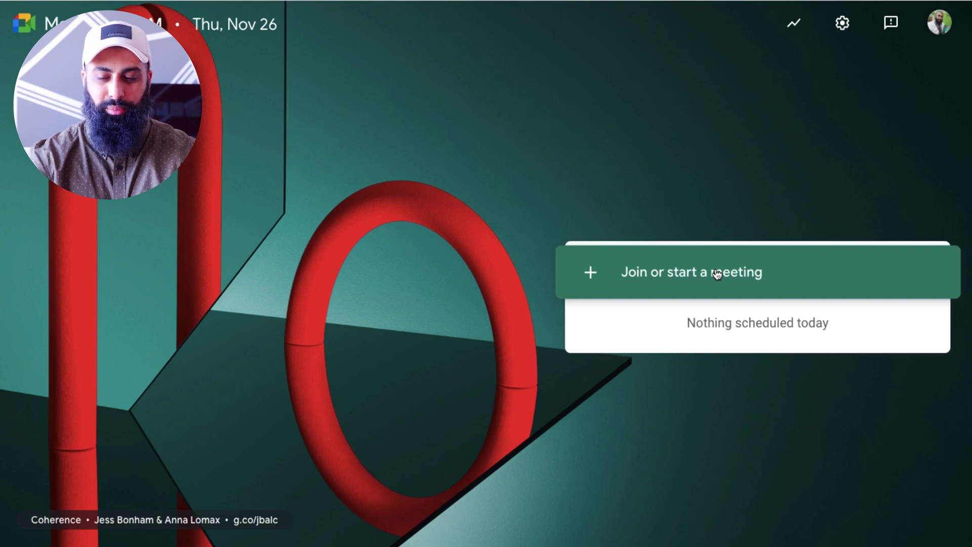
click(717, 274)
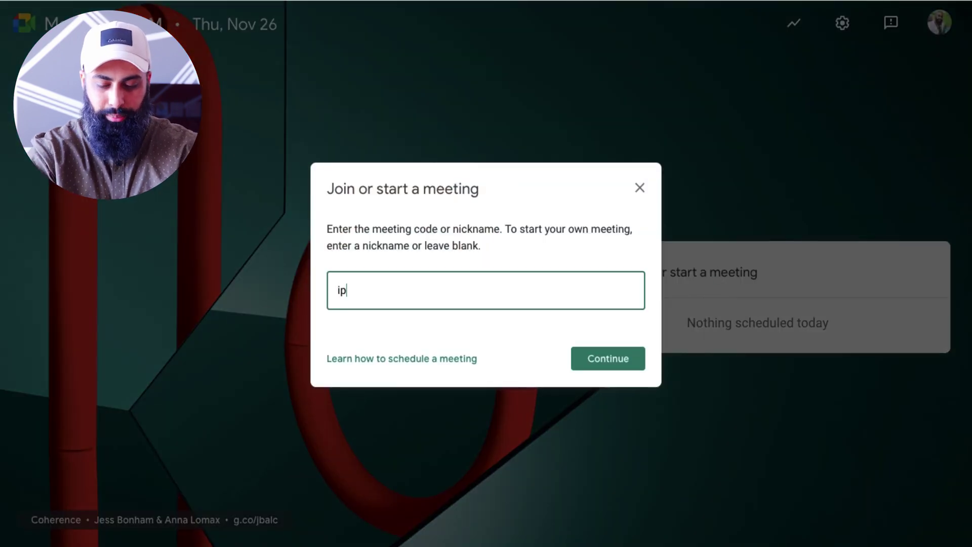
click(603, 357)
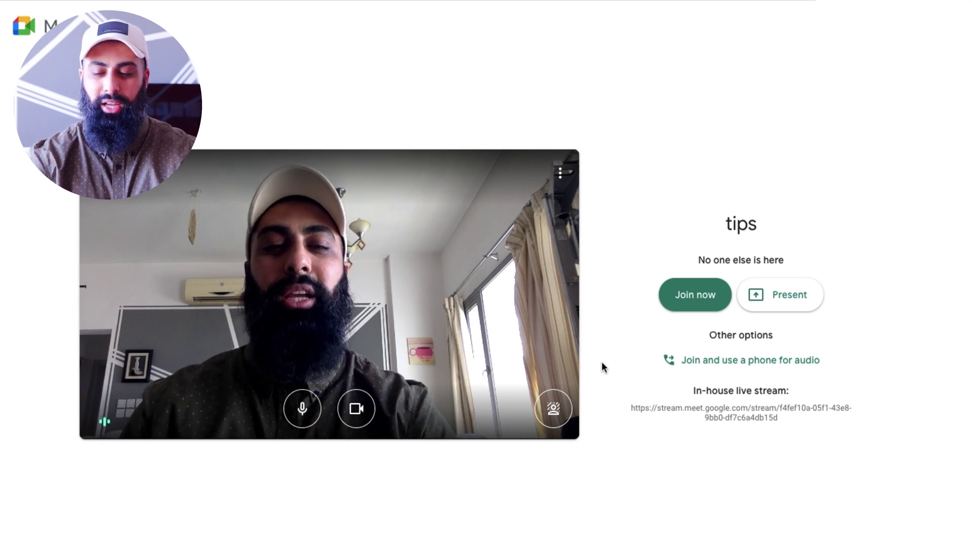
click(560, 173)
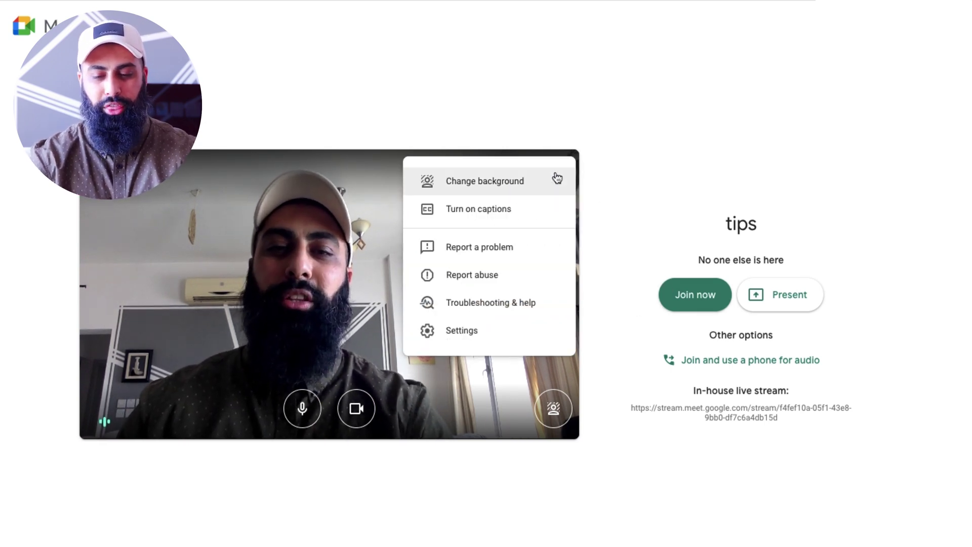
click(498, 330)
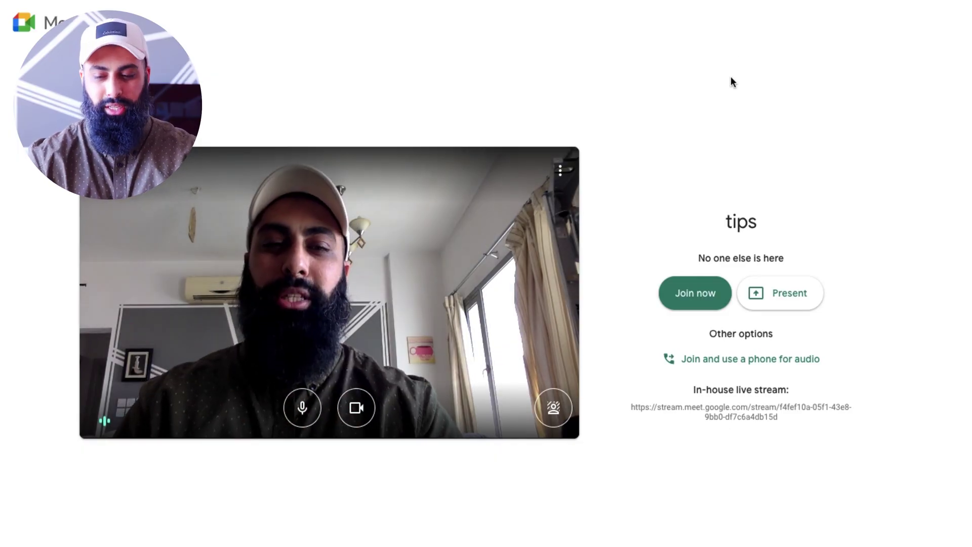
Join the 'tips' call and close the Add others dialog and Breakout rooms panel
click(699, 294)
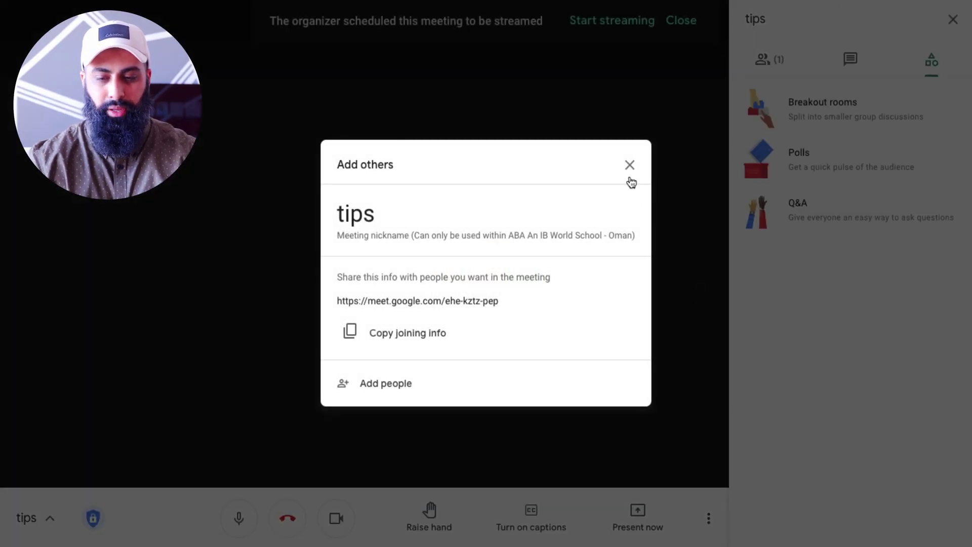
click(628, 173)
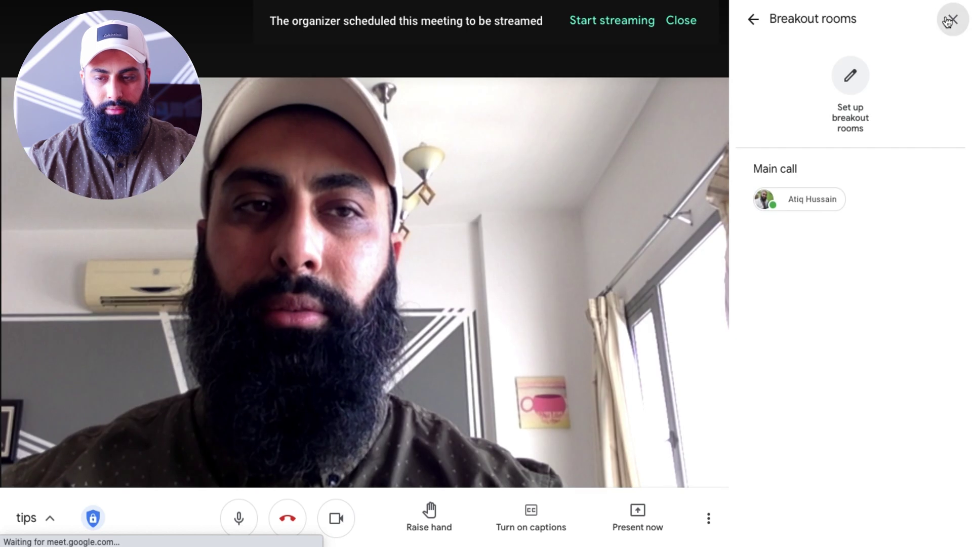
click(953, 19)
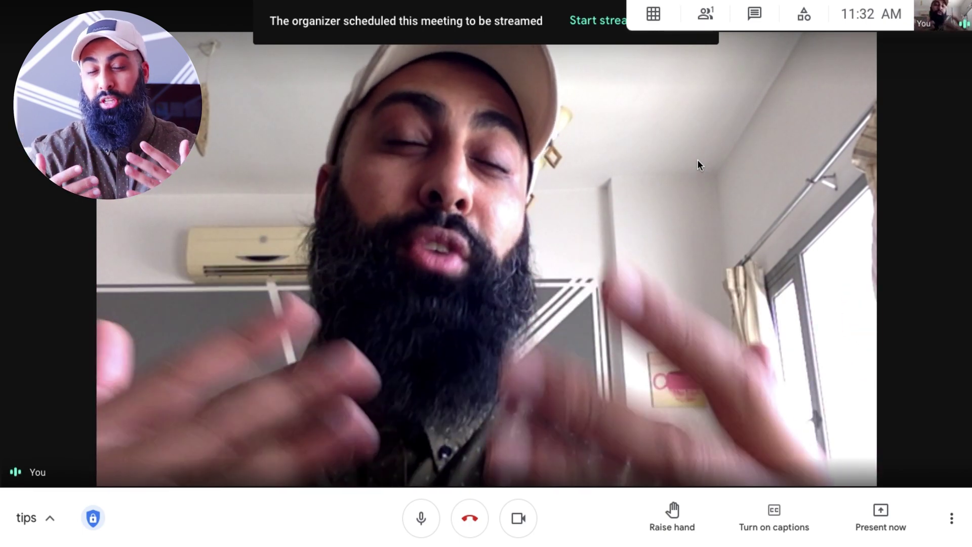
click(949, 527)
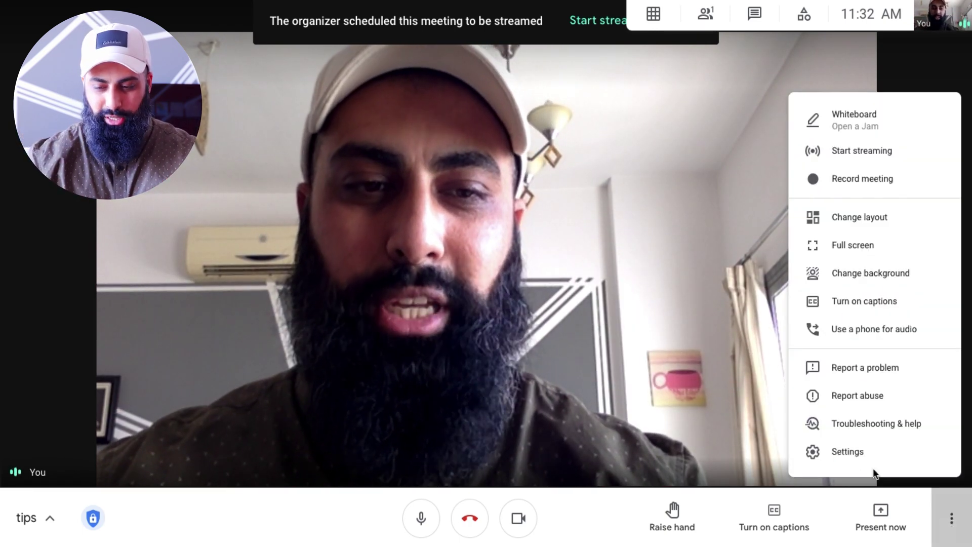
click(840, 453)
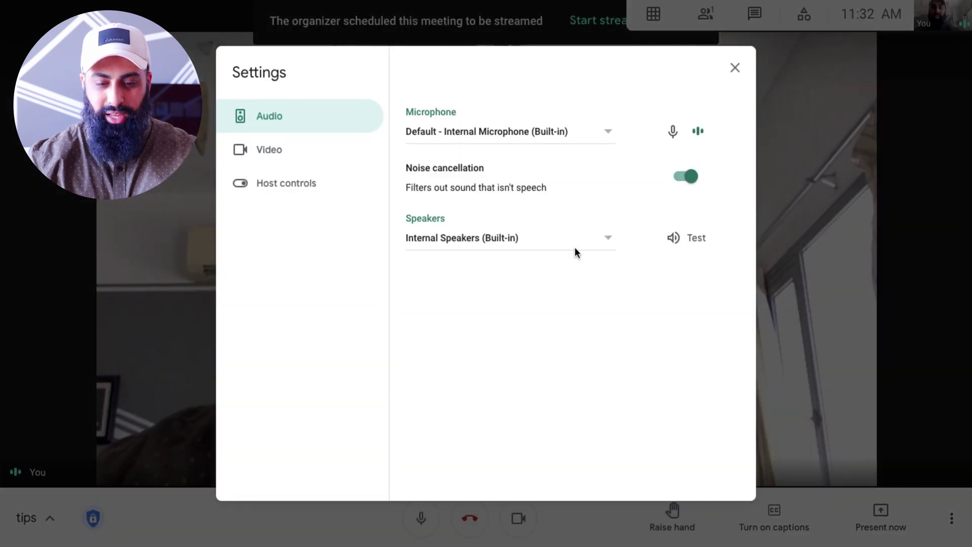
click(309, 157)
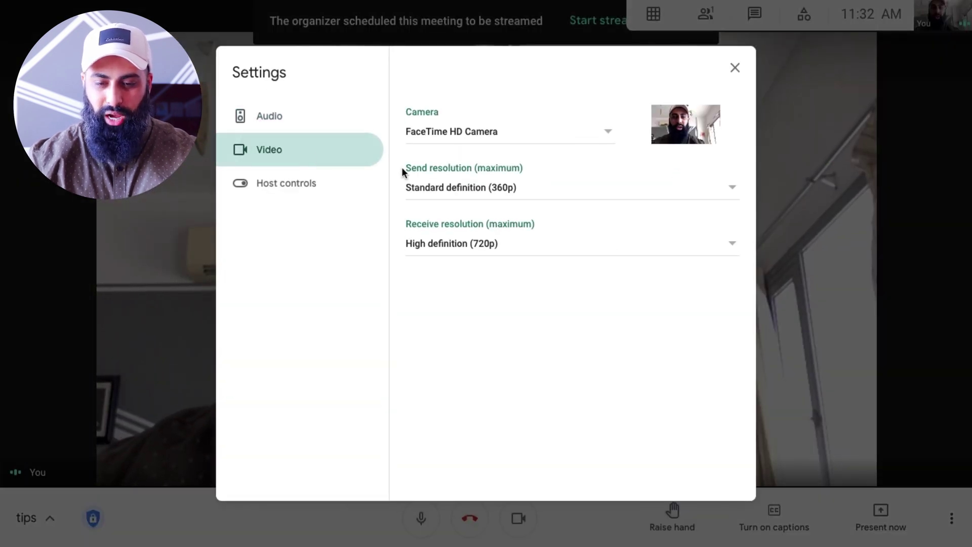
click(493, 193)
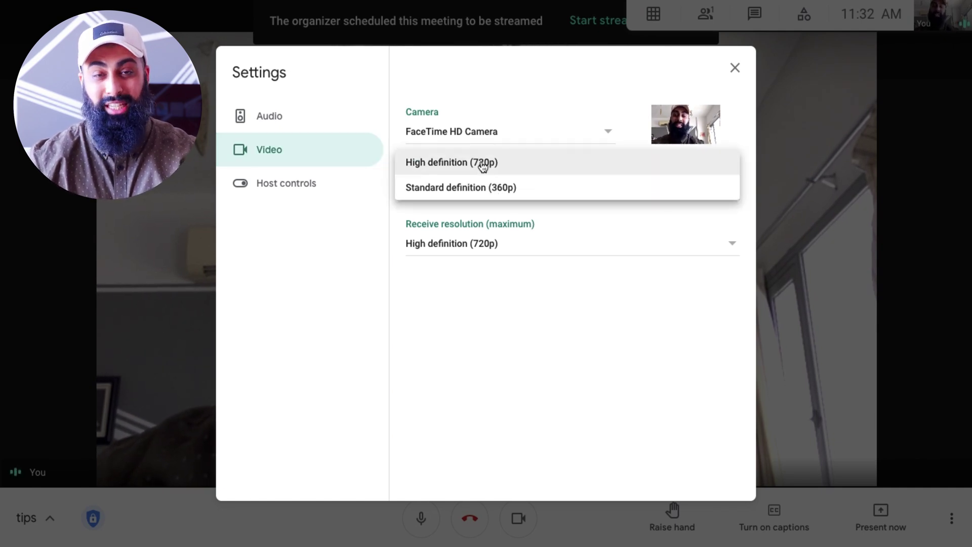
click(804, 214)
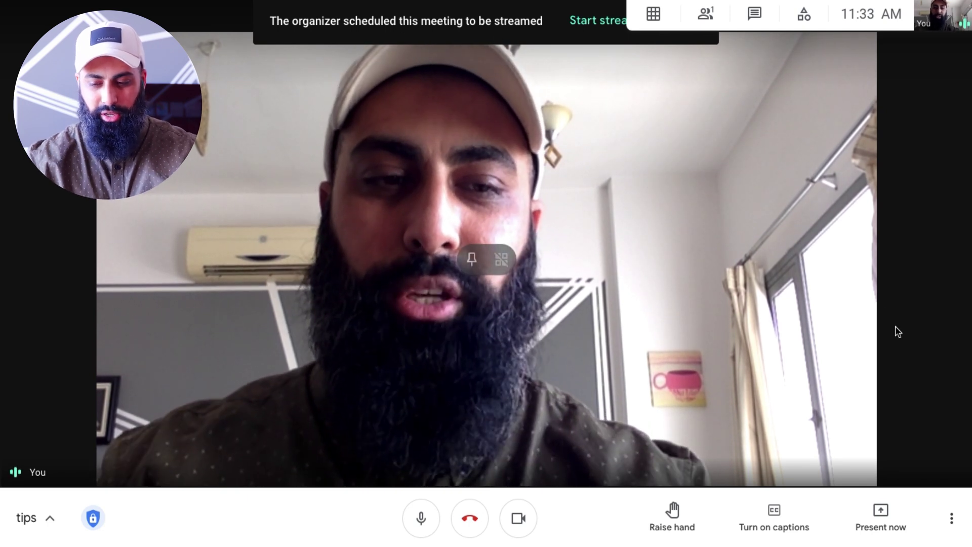
Set the Video send resolution to High definition (720p) in Settings and close it
click(952, 518)
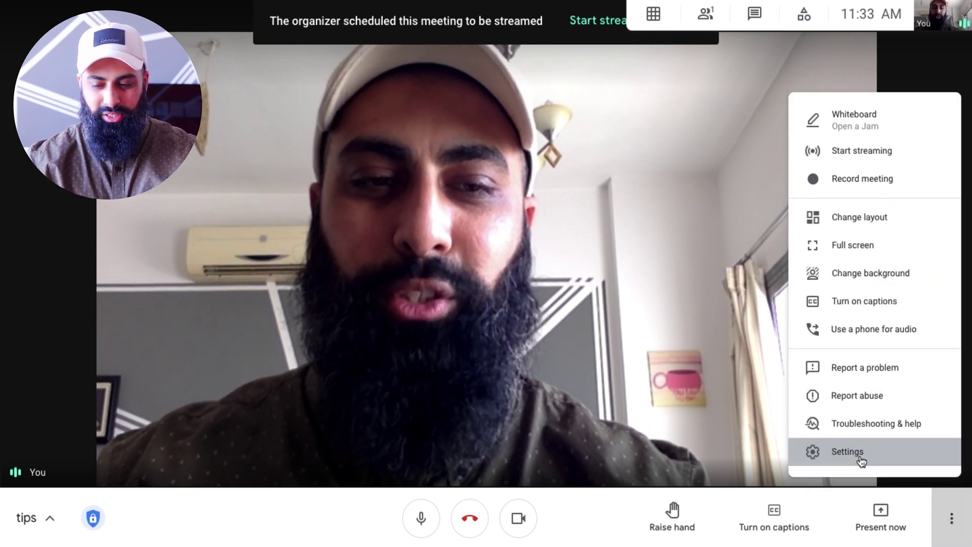
click(860, 460)
click(328, 147)
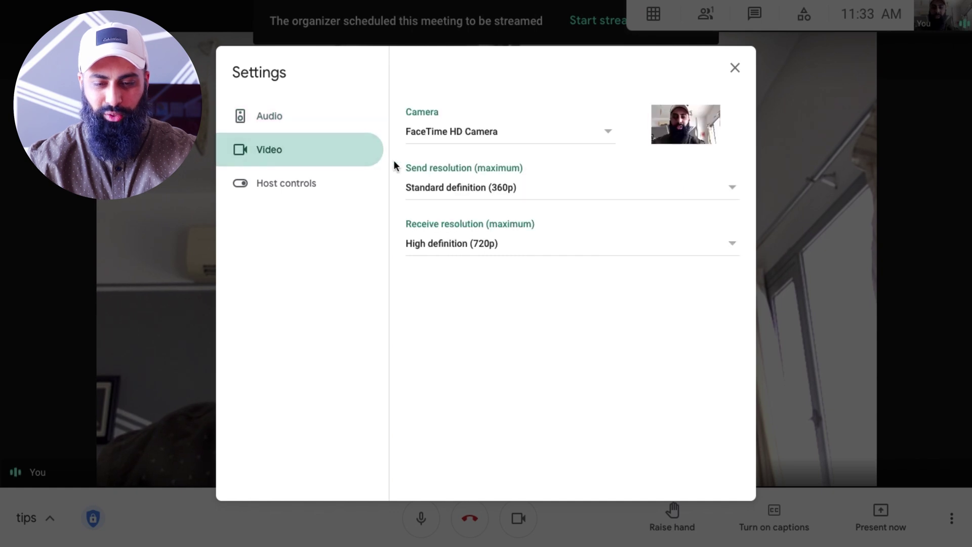
click(475, 184)
click(508, 167)
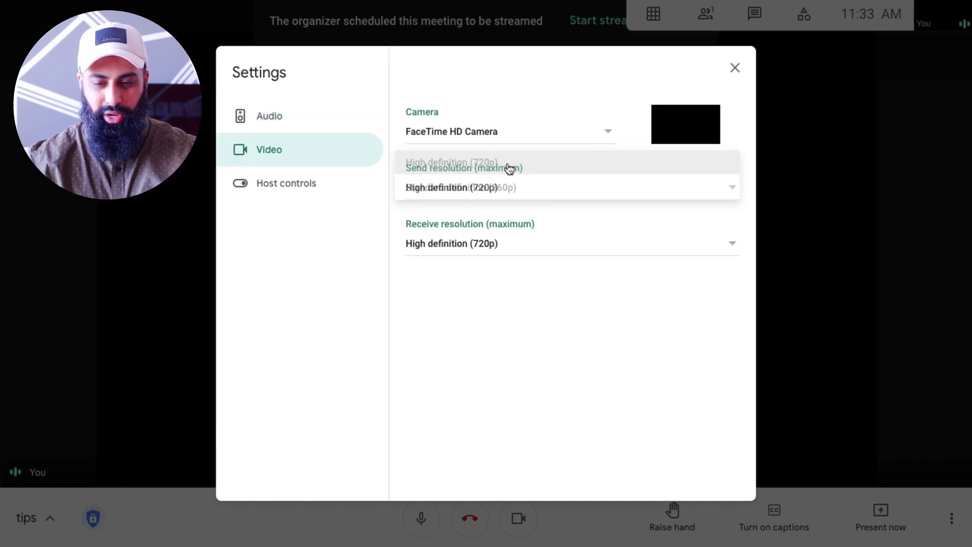
click(736, 68)
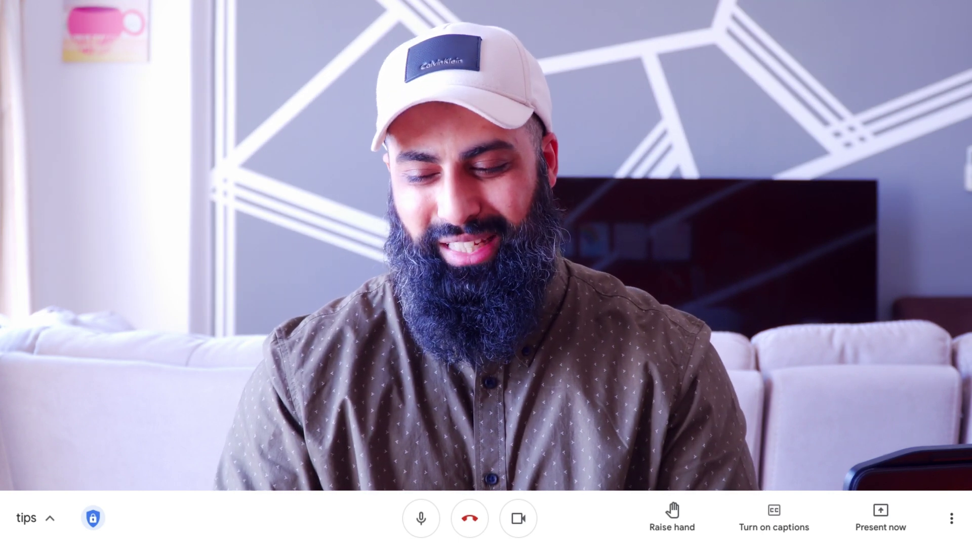
Open the Host controls tab of the meeting Settings
click(953, 525)
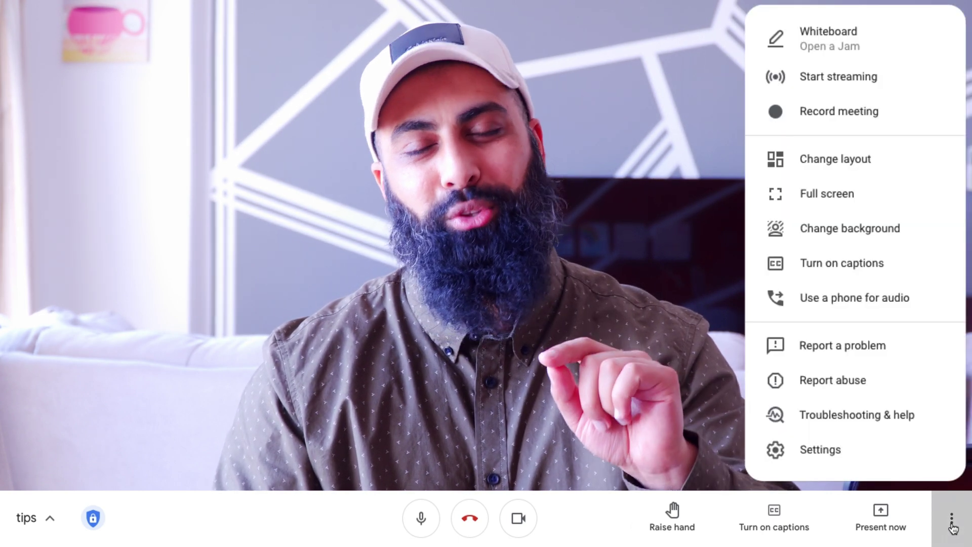
click(834, 460)
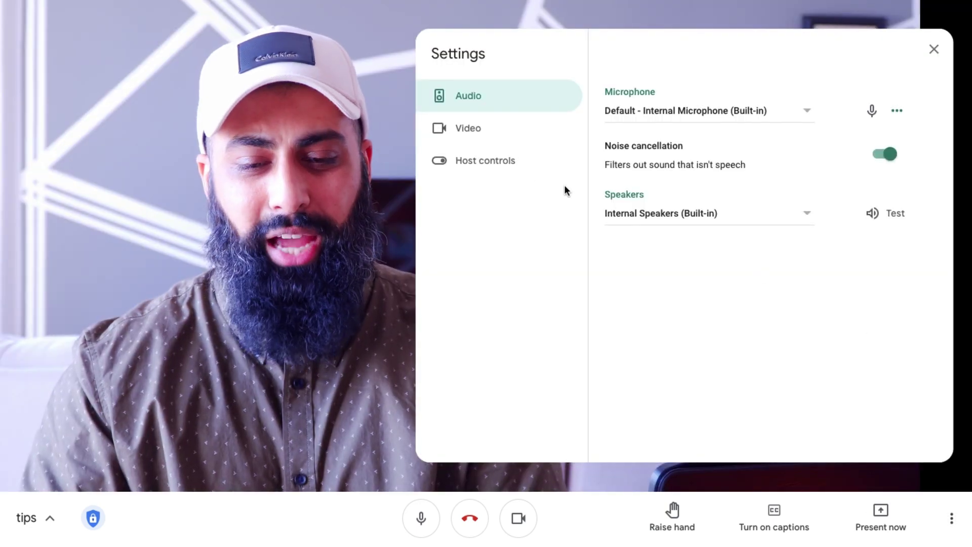
click(498, 166)
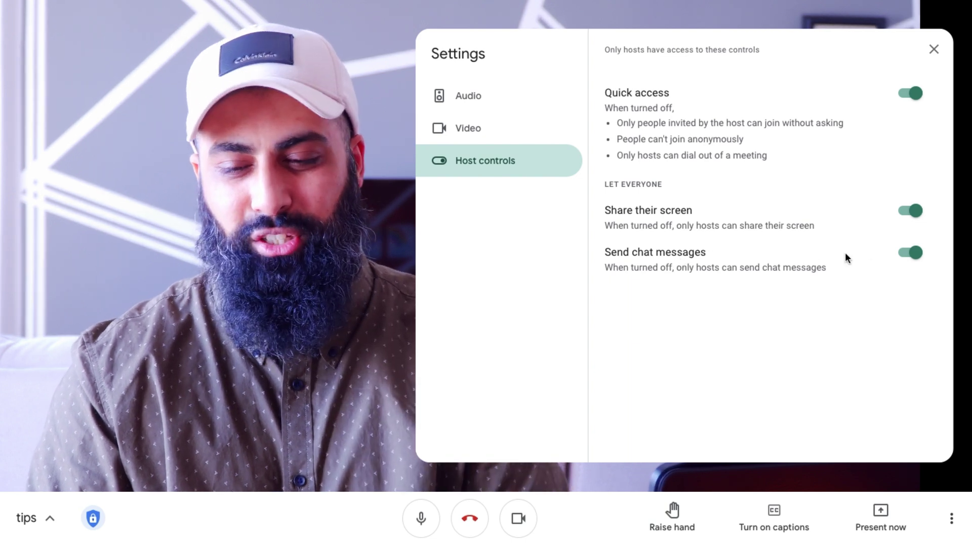
Switch off everyone's Send chat messages and Share their screen toggles, then close Settings
click(910, 252)
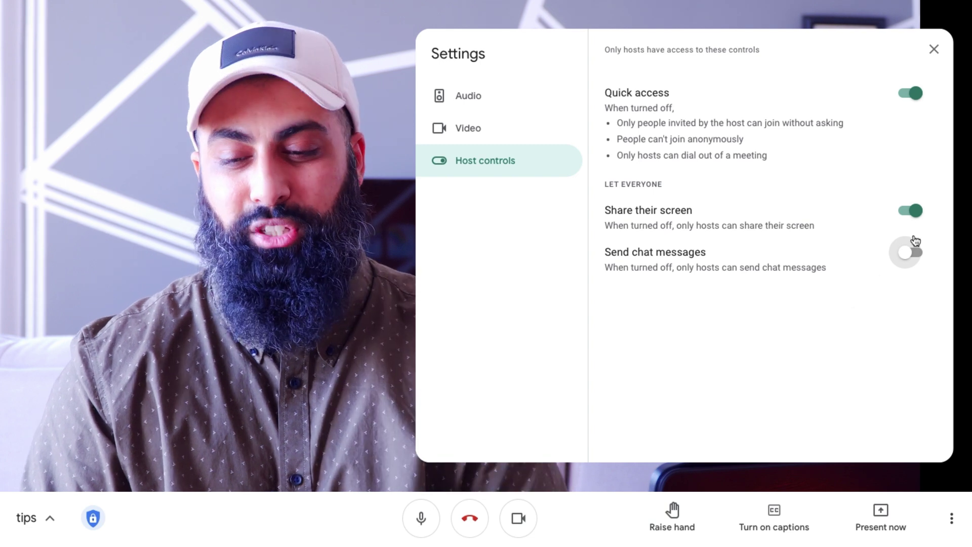
click(911, 212)
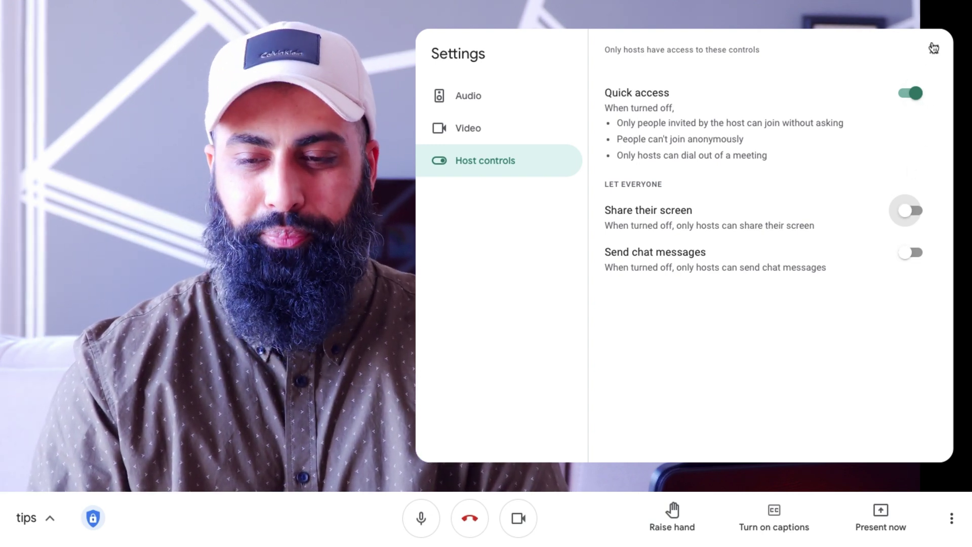
click(934, 49)
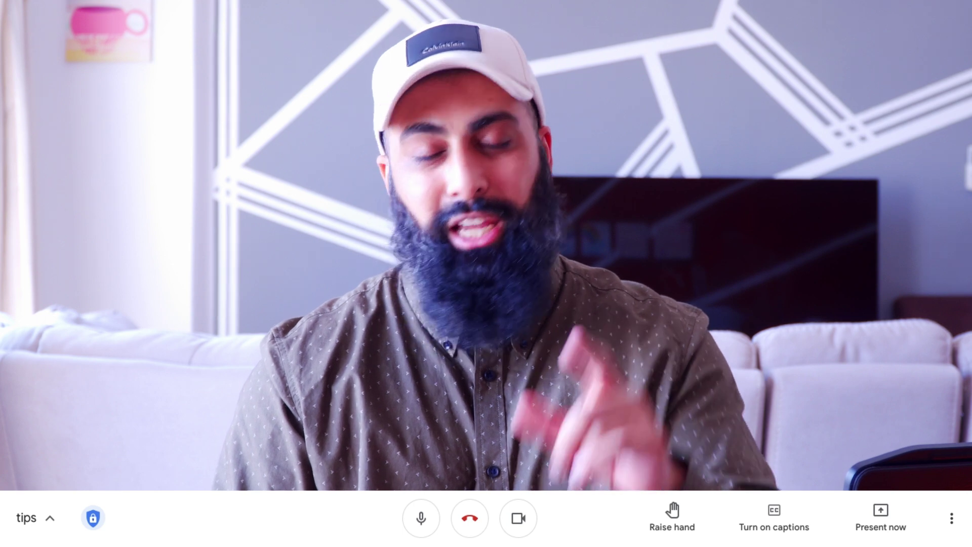
Open the Change background panel from More options
click(952, 522)
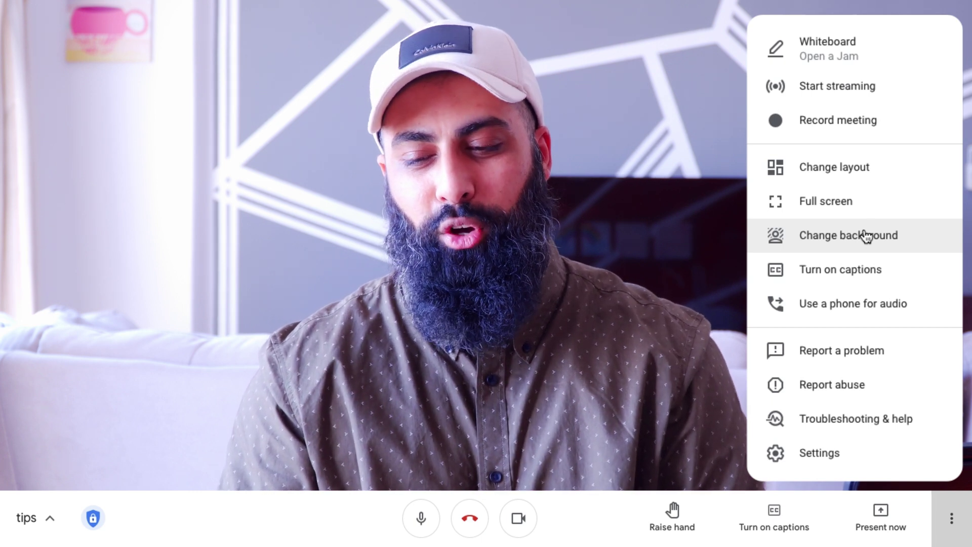
click(867, 237)
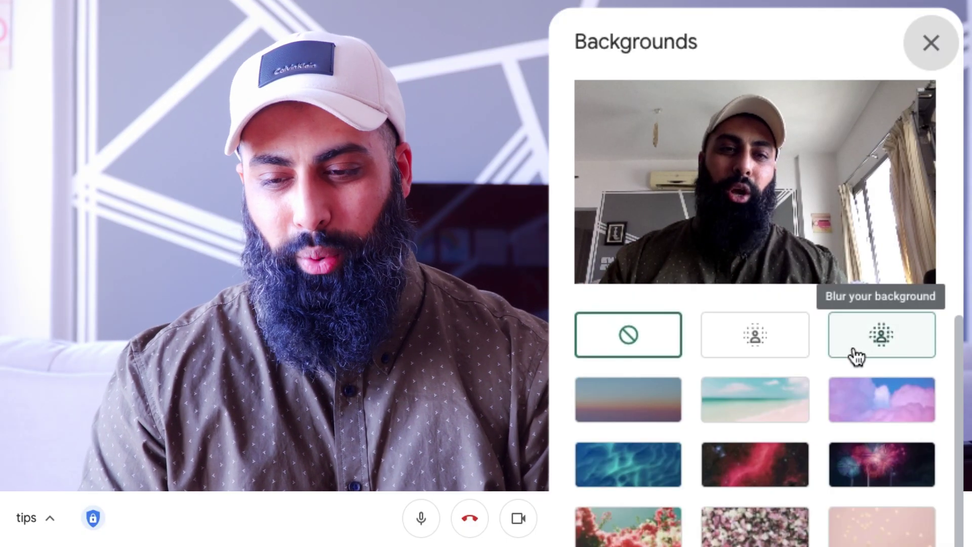
Try full blur, then slight blur, then apply the sunset sky background image
click(877, 343)
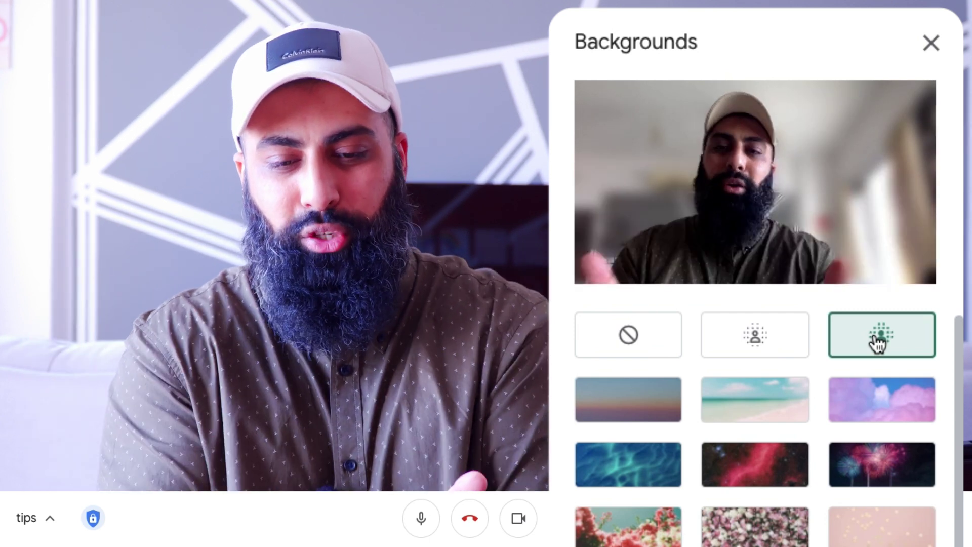
click(768, 344)
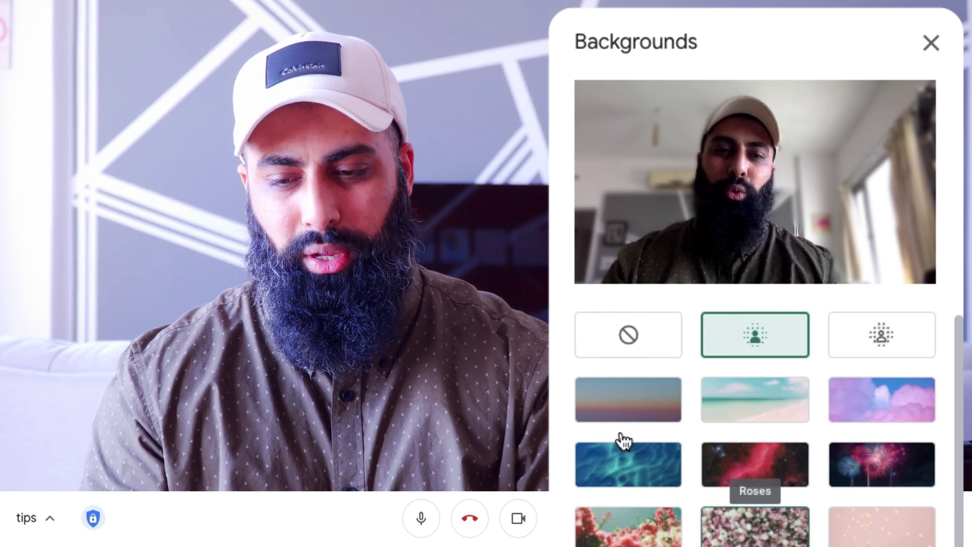
click(615, 404)
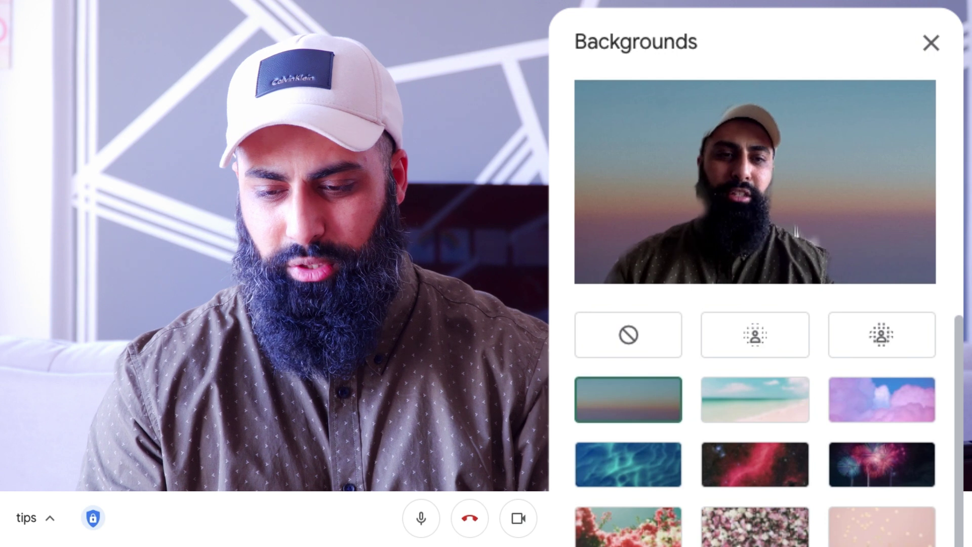
Try to turn off backgrounds at the panel's top; a night city skyline appears instead
scroll(616, 405, down, 1)
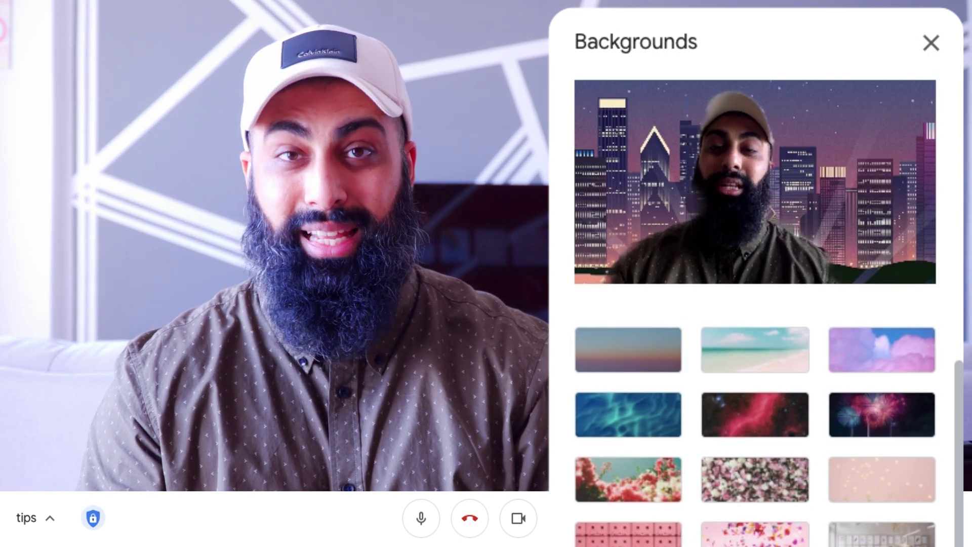
scroll(629, 385, up, 1)
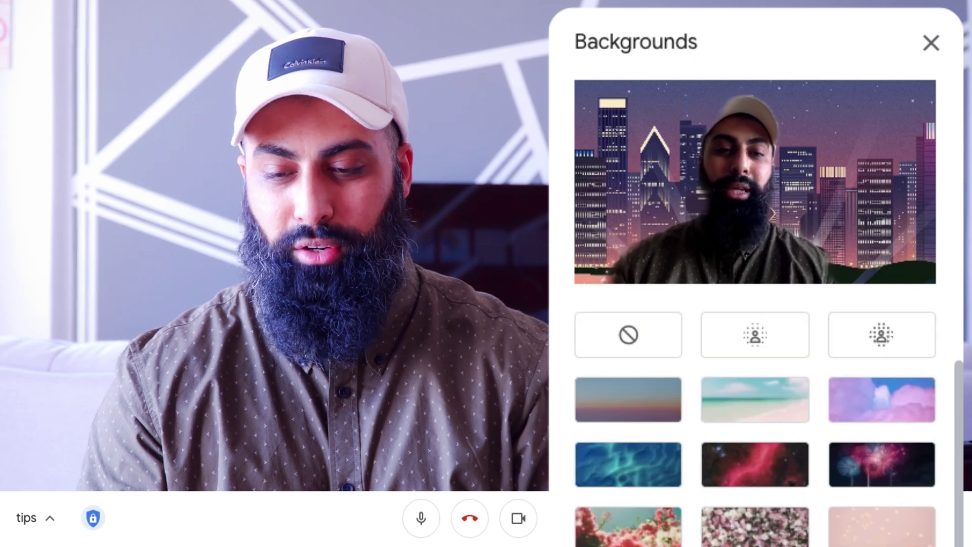
click(630, 334)
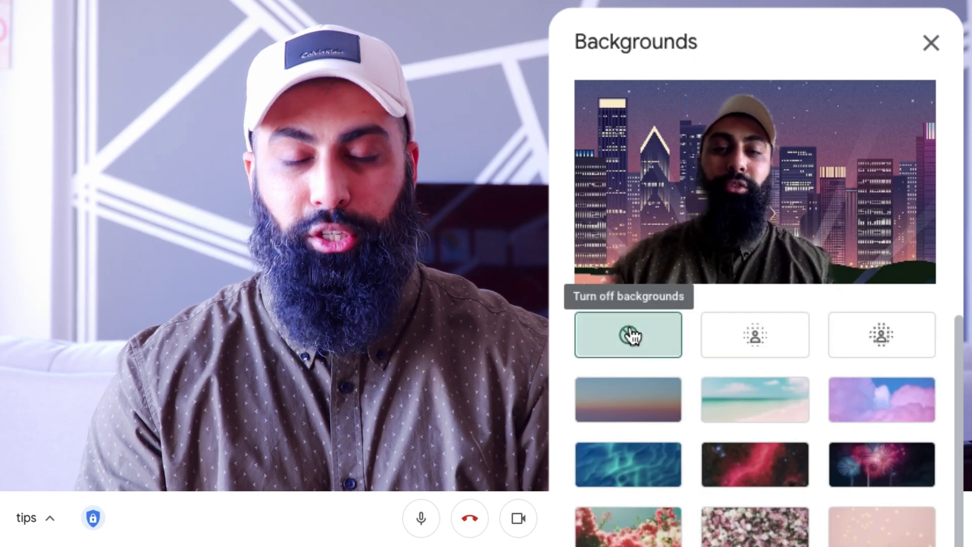